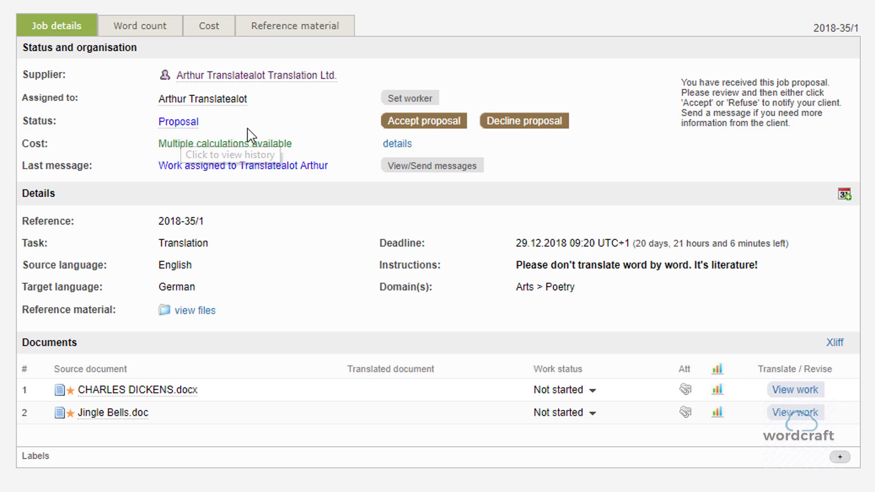
pyautogui.click(526, 132)
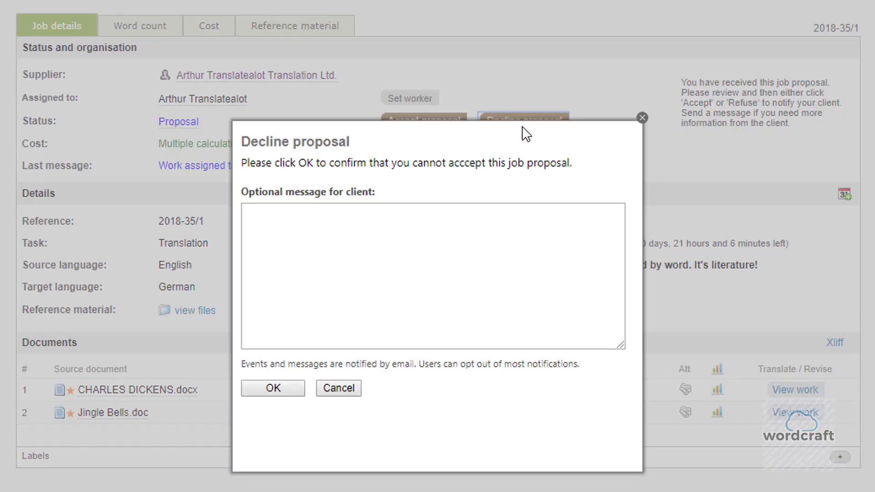
pyautogui.click(452, 222)
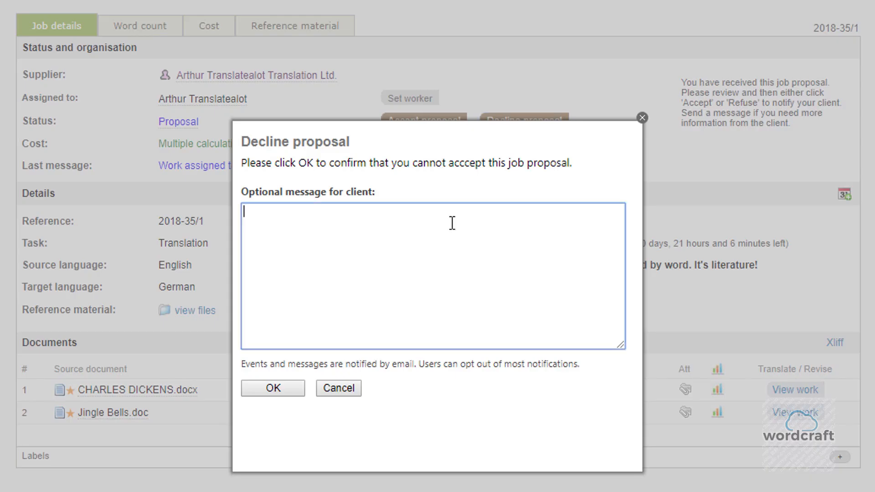
pyautogui.write("I don't have time!")
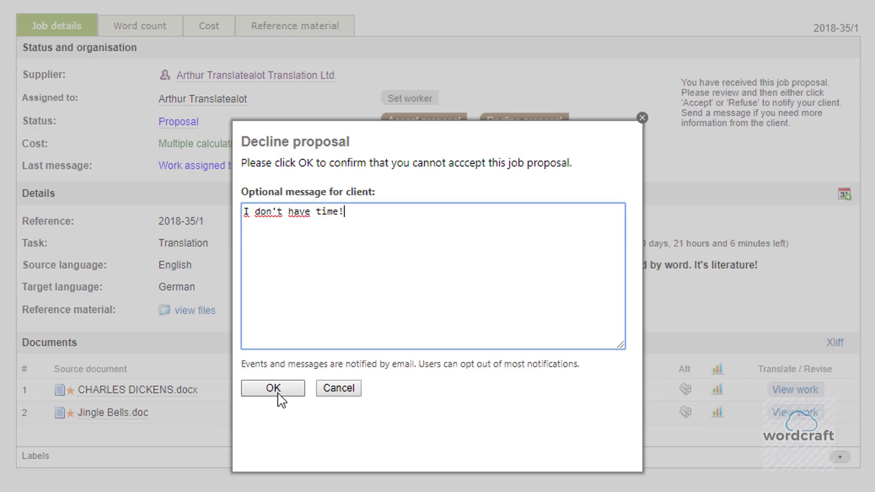
pyautogui.click(338, 388)
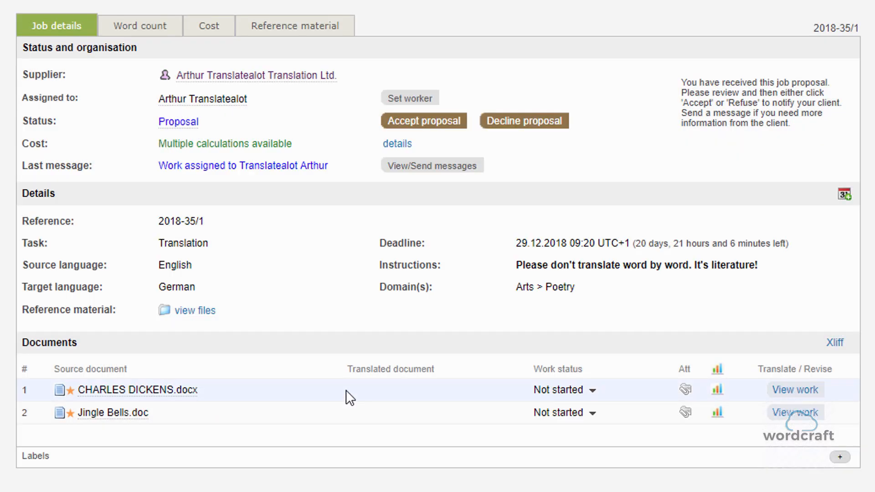
# Accept the job proposal with the client message "Of course!" after reviewing and agreeing to the Terms & Conditions.
pyautogui.click(421, 122)
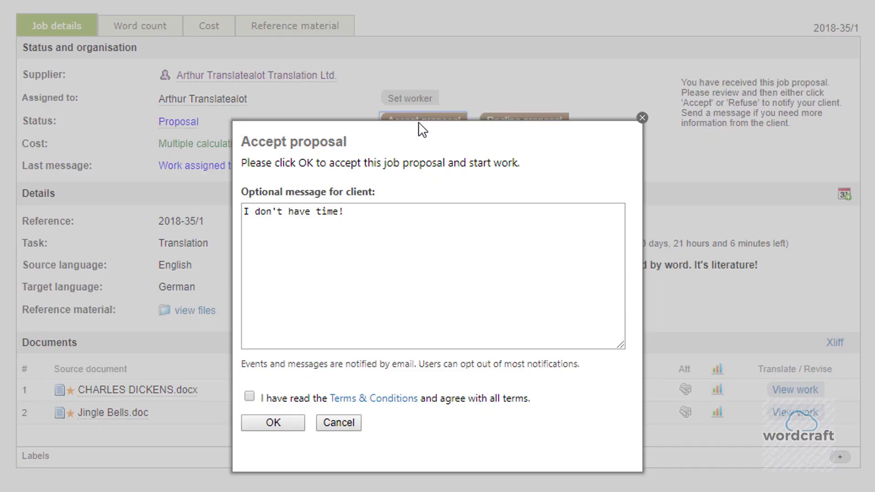
pyautogui.moveTo(367, 211); pyautogui.dragTo(221, 211)
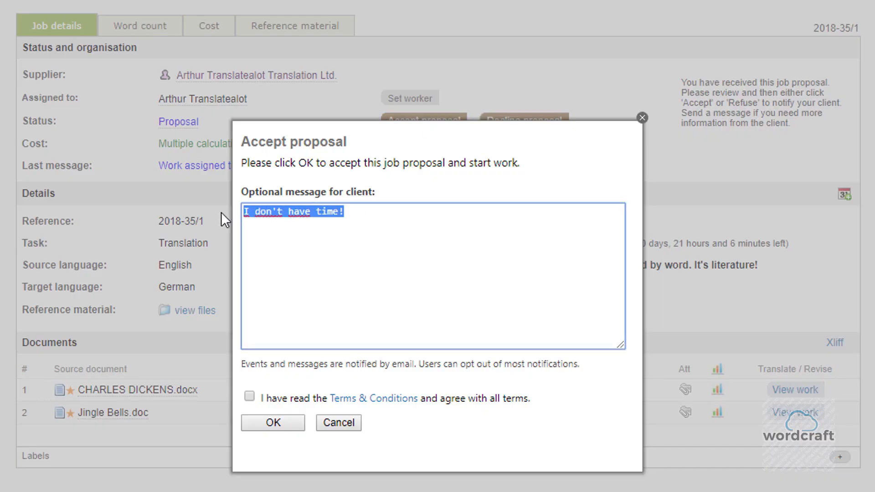
pyautogui.write('Of course')
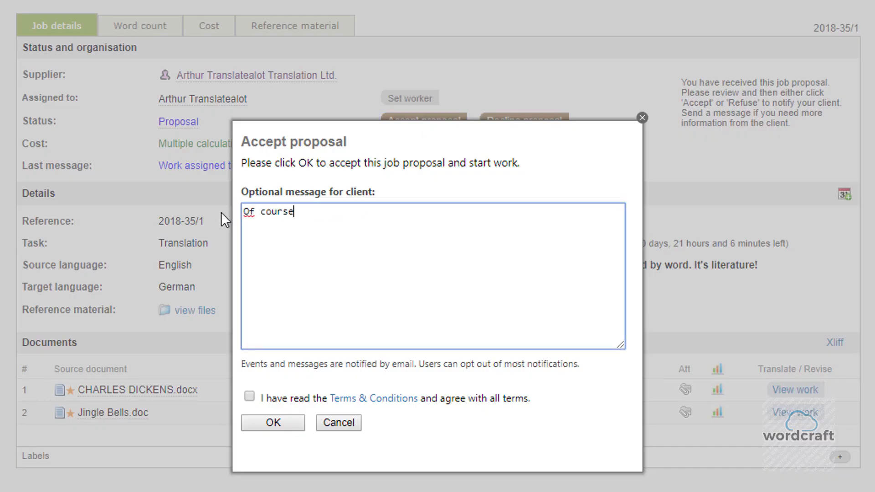
pyautogui.write('!')
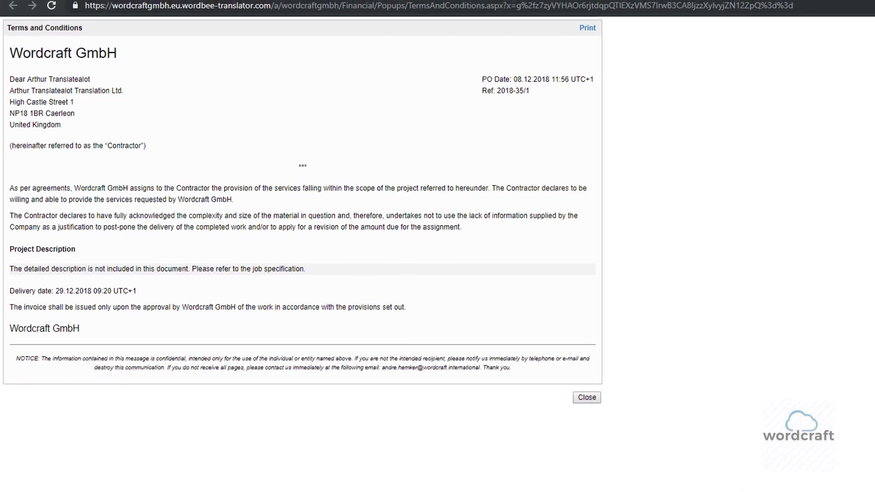
pyautogui.click(225, 4)
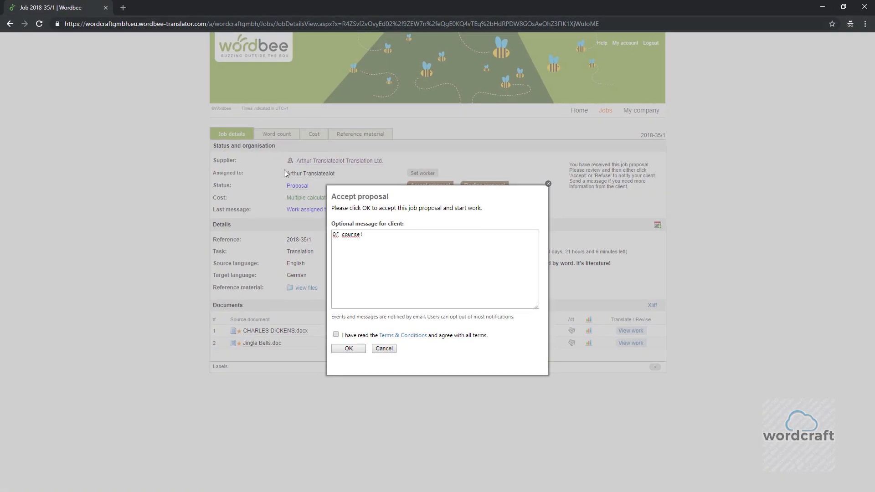
pyautogui.click(336, 335)
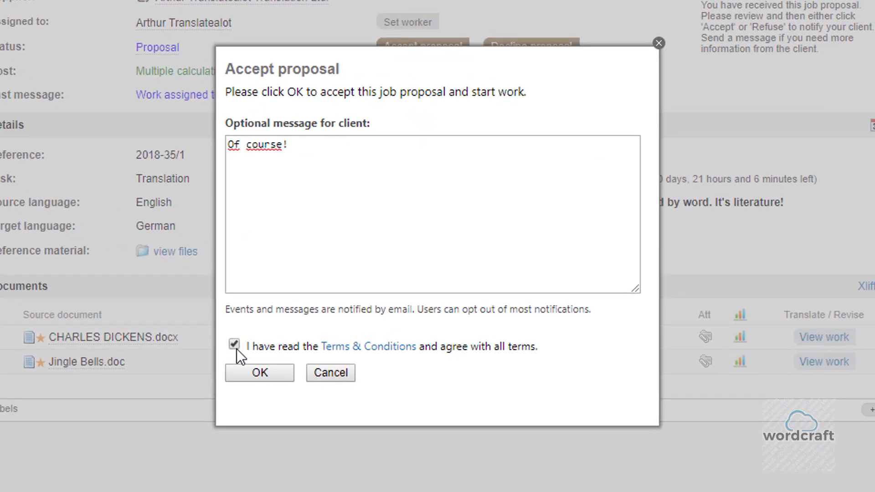
pyautogui.click(256, 374)
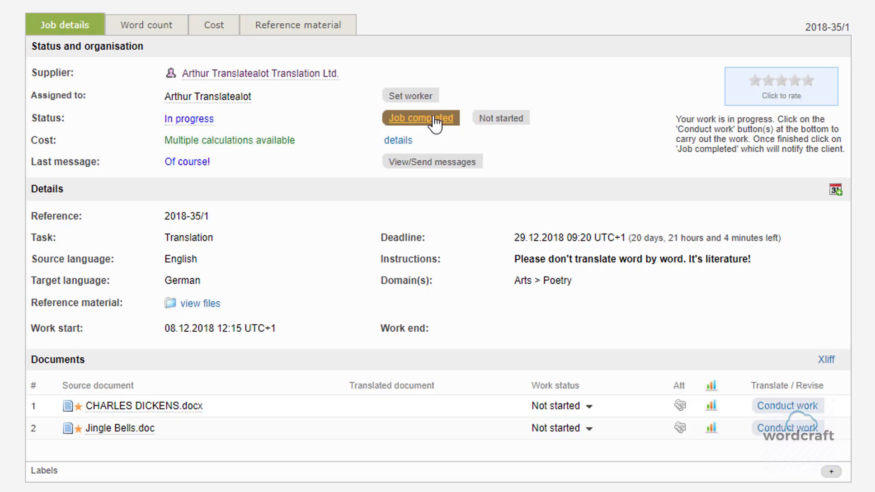
pyautogui.click(501, 120)
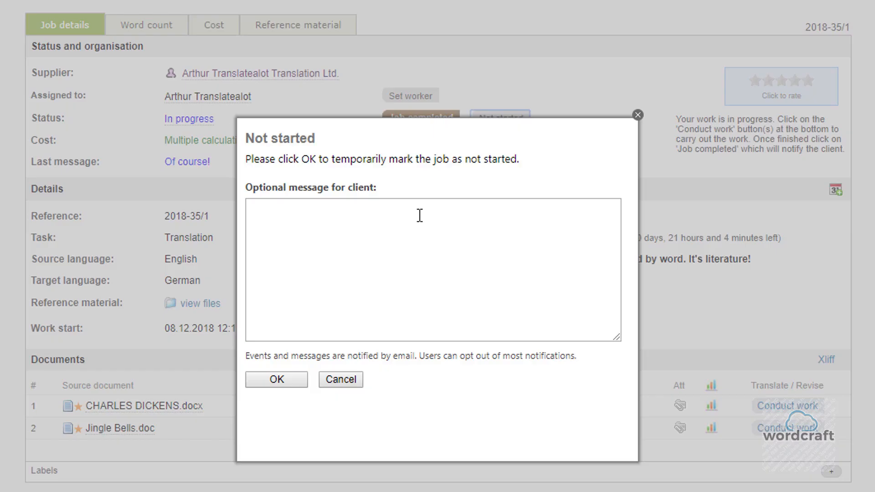
pyautogui.click(420, 215)
pyautogui.write('I wil')
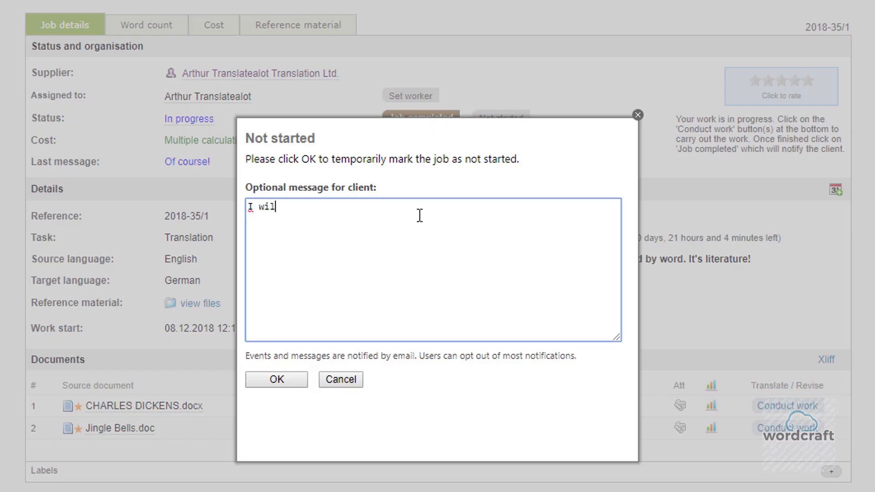
pyautogui.write('l start tomorrow.')
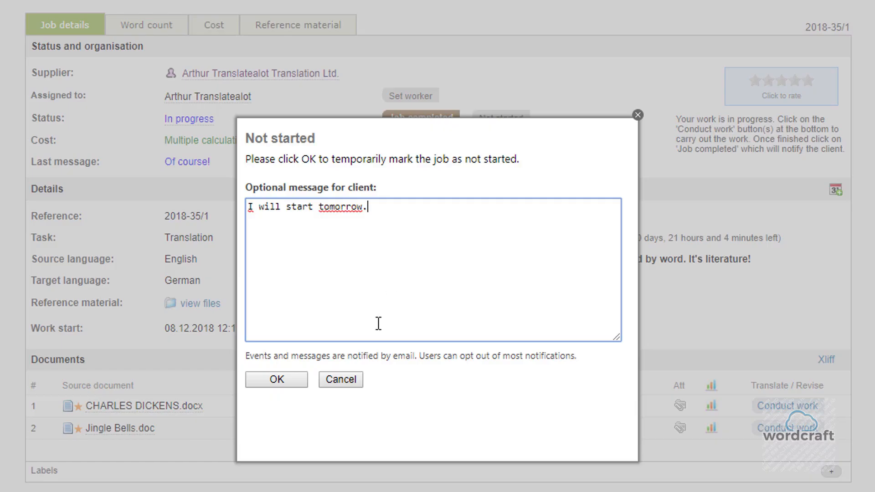
pyautogui.click(349, 385)
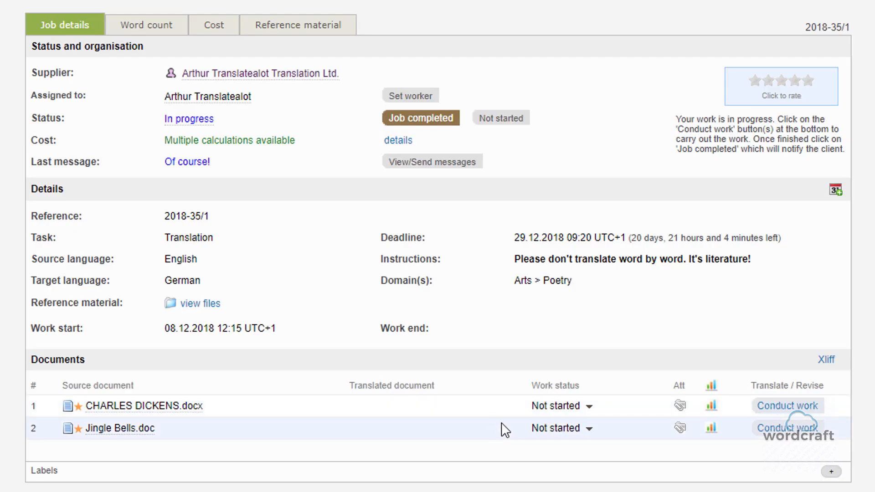
# Add the status comment "Please check segment 5!" to the document CHARLES DICKENS.docx.
pyautogui.click(589, 407)
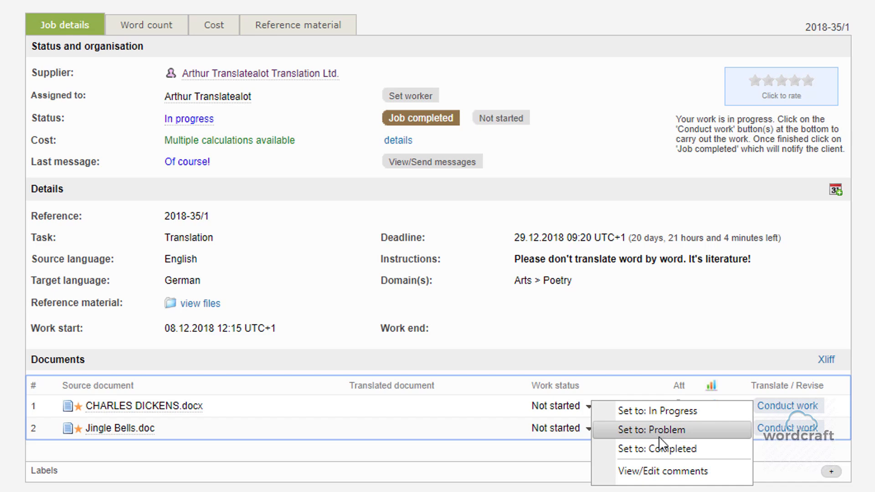
pyautogui.click(660, 471)
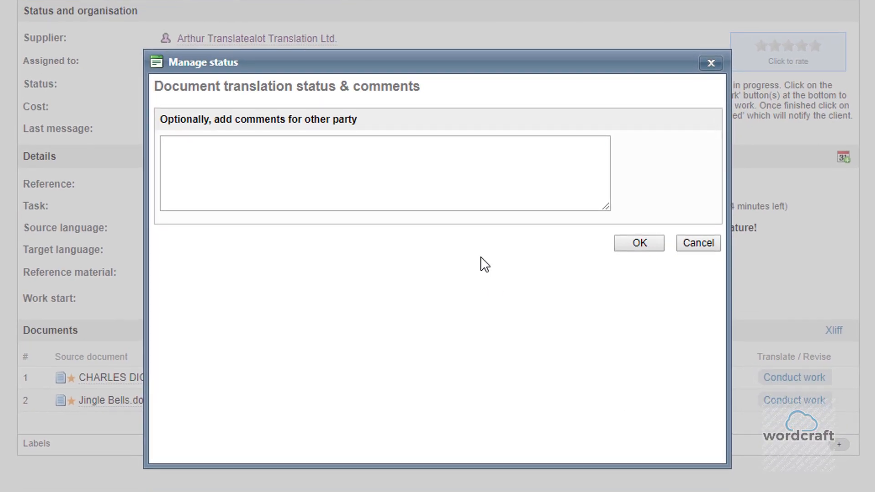
pyautogui.click(443, 159)
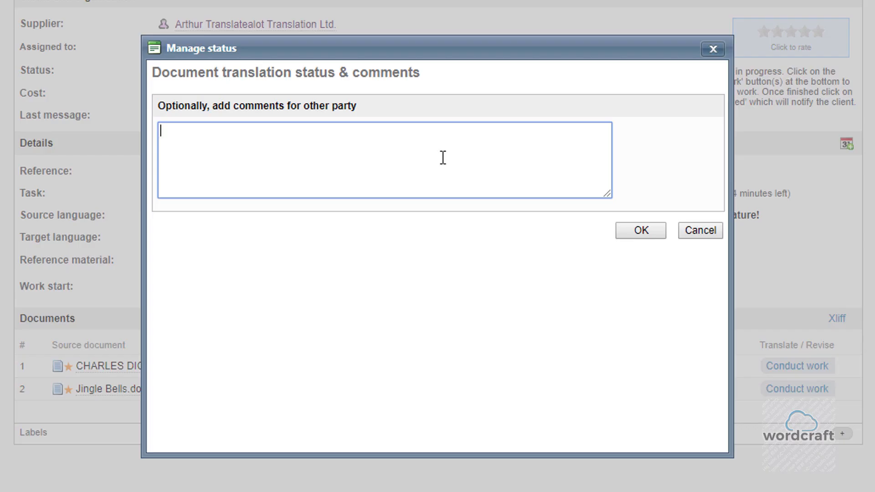
pyautogui.write('Please check segment ')
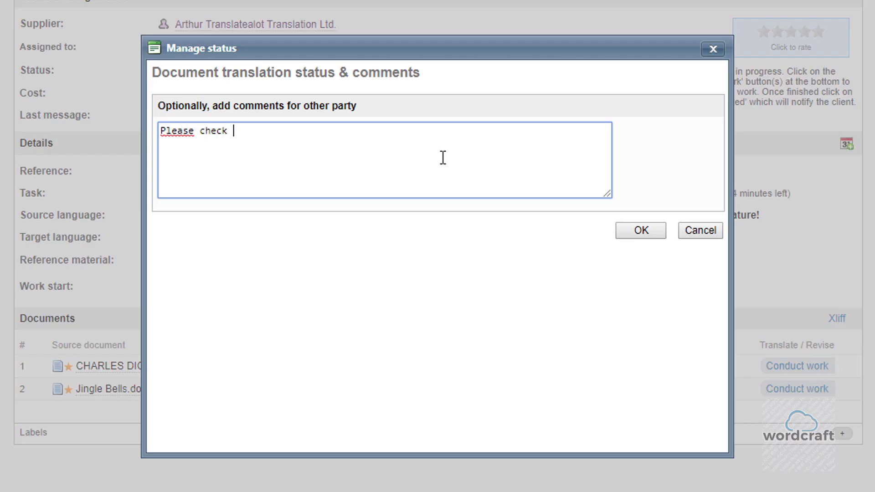
pyautogui.write('5!')
pyautogui.click(641, 231)
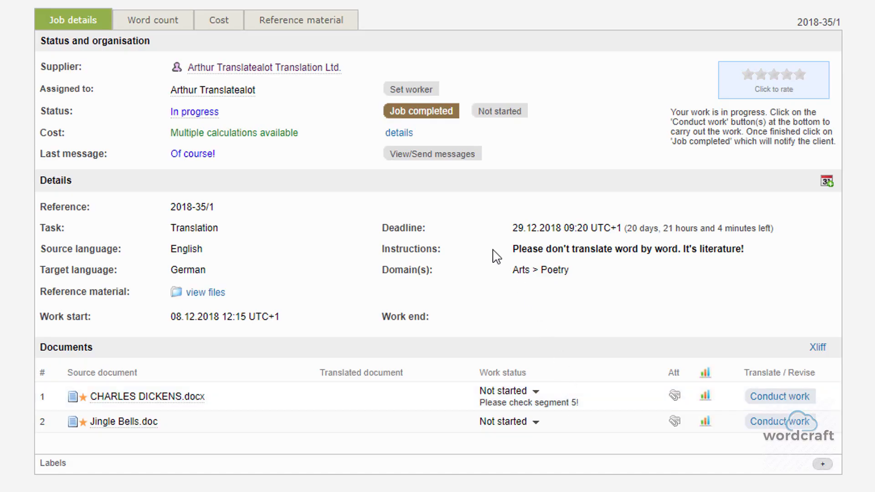
# Mark the whole job as completed with the client message "Done.".
pyautogui.click(421, 112)
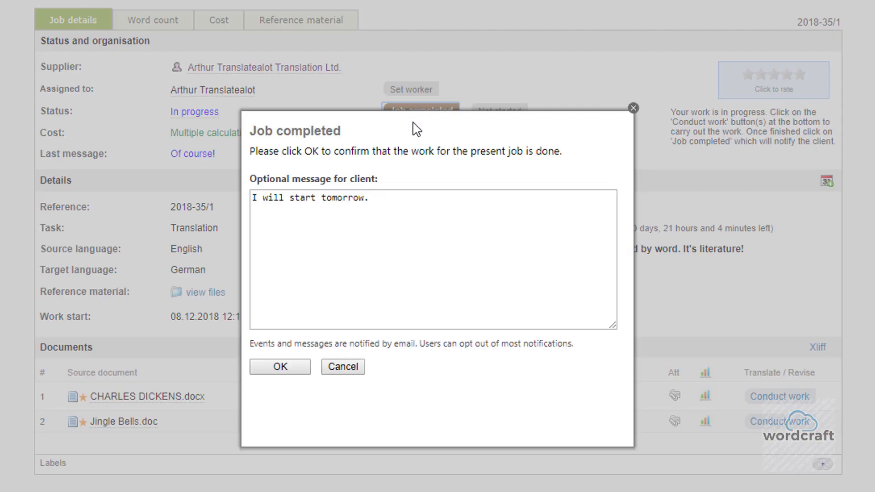
pyautogui.moveTo(397, 199); pyautogui.dragTo(245, 201)
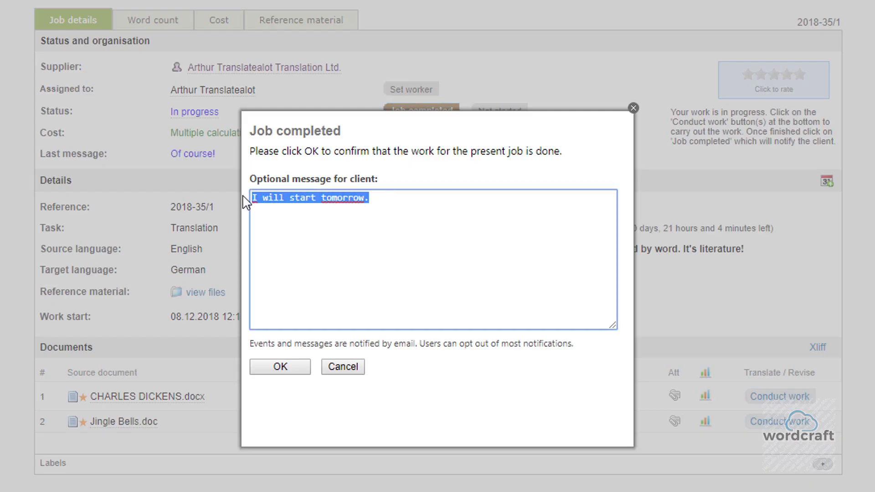
pyautogui.write('Done')
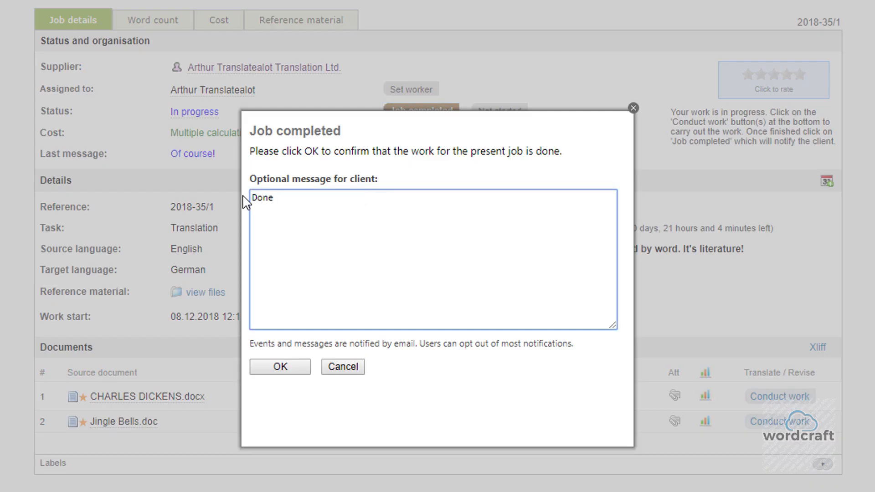
pyautogui.write('.')
pyautogui.click(280, 367)
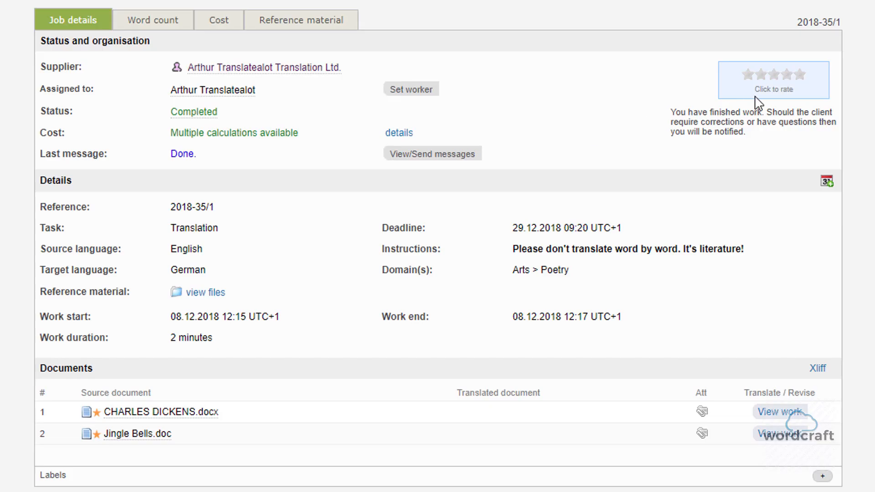
# Rate the completed job with four stars for translation quality and five stars for text complexity.
pyautogui.click(802, 91)
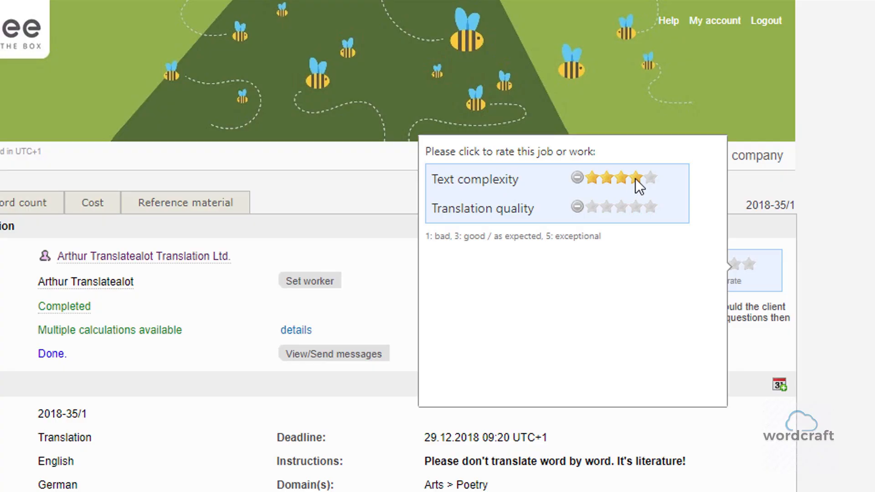
pyautogui.click(637, 208)
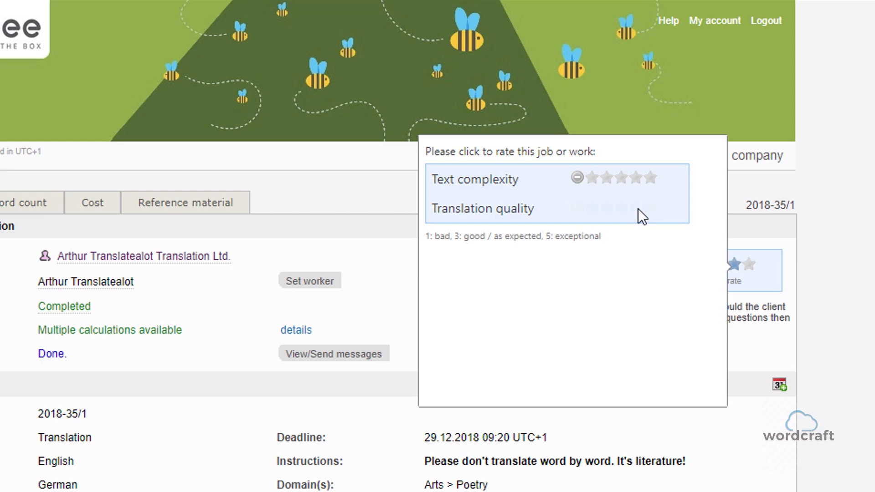
pyautogui.click(650, 182)
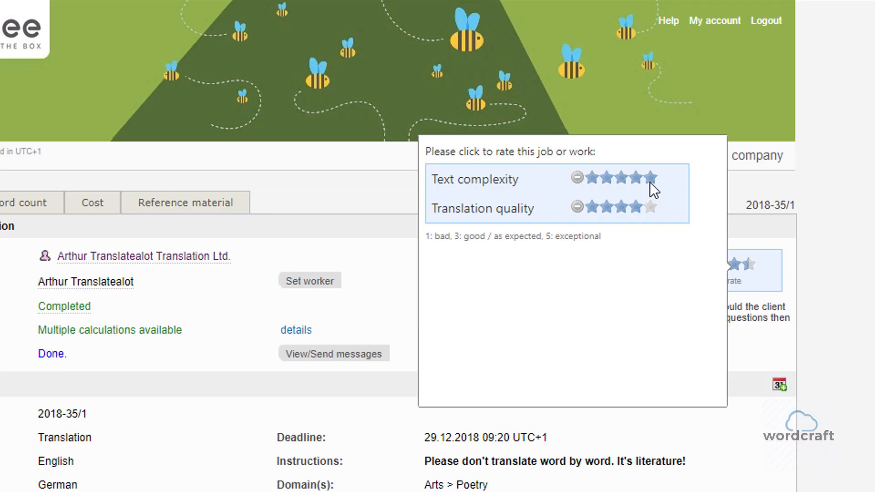
pyautogui.click(632, 207)
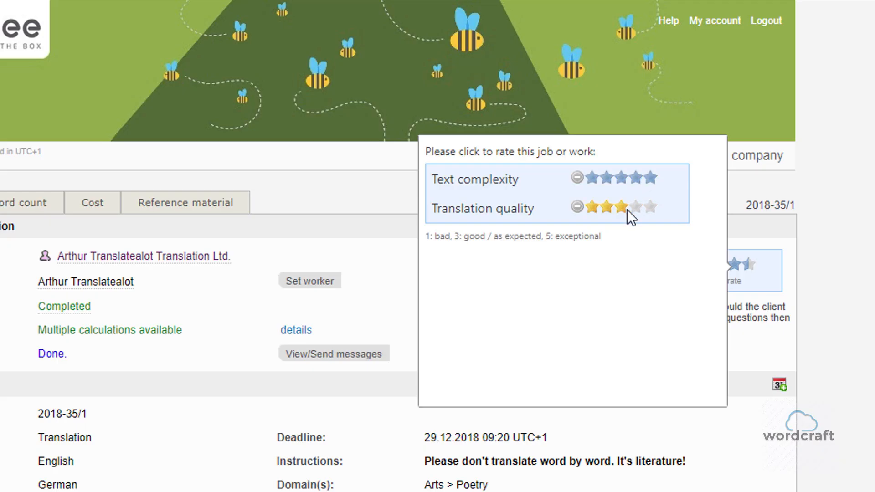